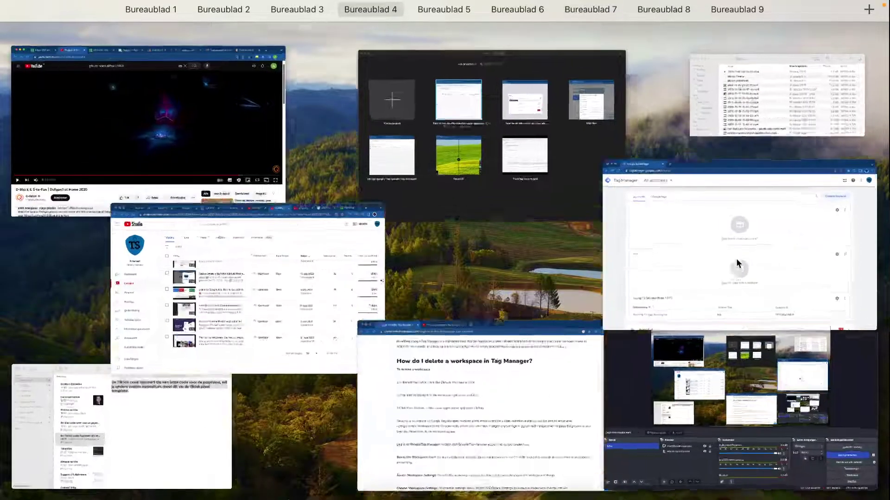
Bring the Google Tag Manager browser window to full screen from Mission Control
{"action": "left_click", "coordinate": [736, 258]}
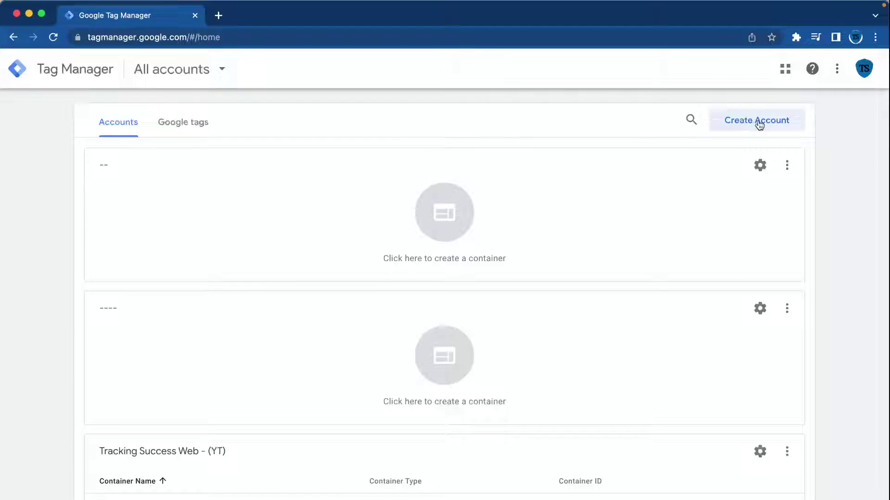
{"action": "scroll", "coordinate": [617, 253], "scroll_direction": "down", "scroll_amount": 1}
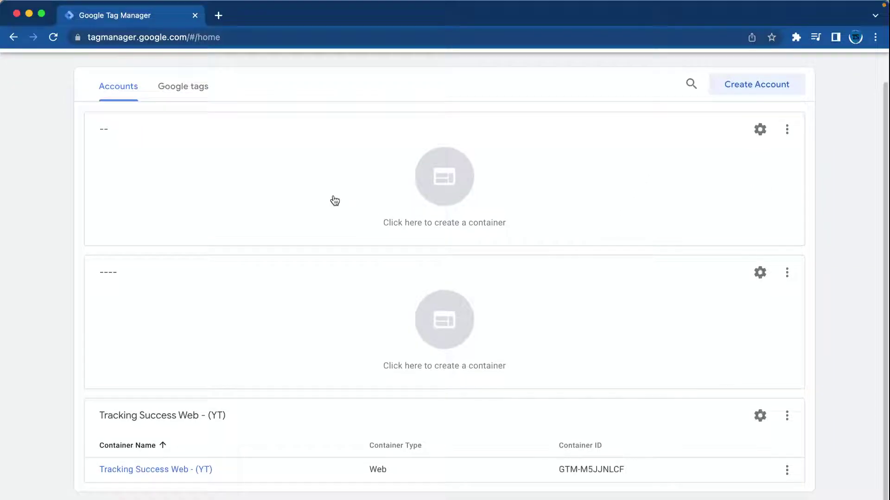
{"action": "scroll", "coordinate": [213, 267], "scroll_direction": "up", "scroll_amount": 1}
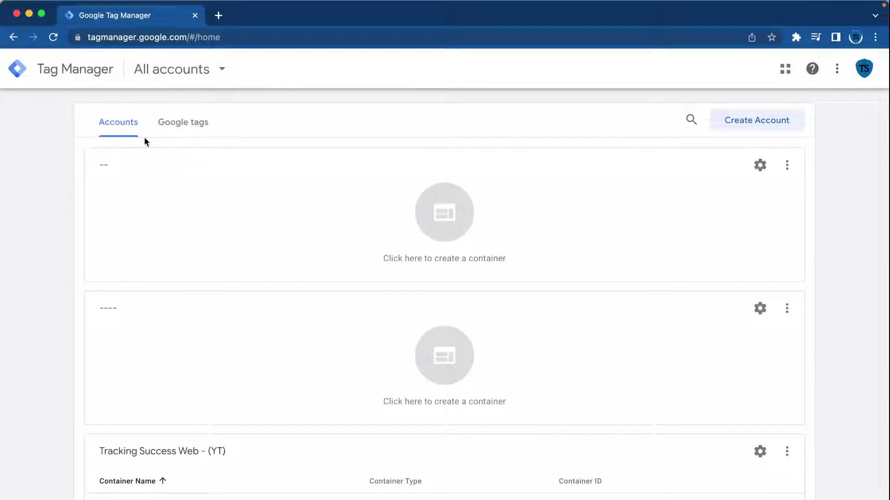
{"action": "scroll", "coordinate": [156, 313], "scroll_direction": "down", "scroll_amount": 2}
Go back to All accounts and open admin for the empty '----' account
{"action": "left_click", "coordinate": [150, 448]}
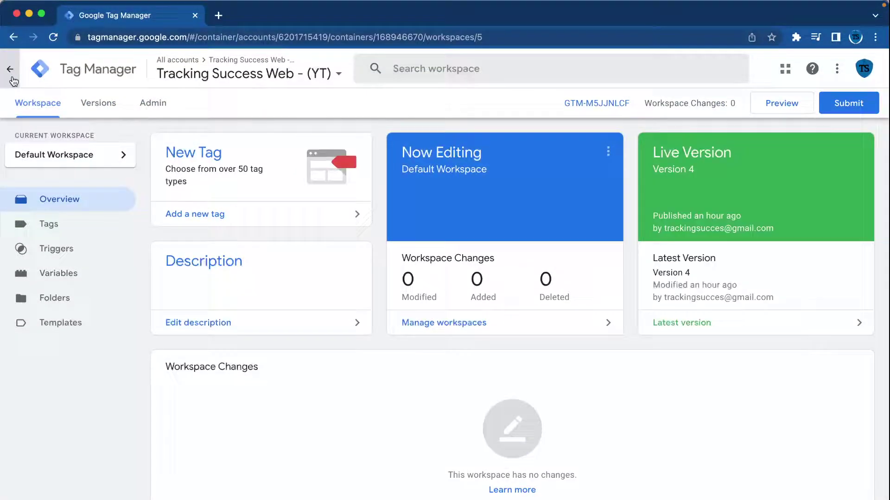
{"action": "left_click", "coordinate": [9, 69]}
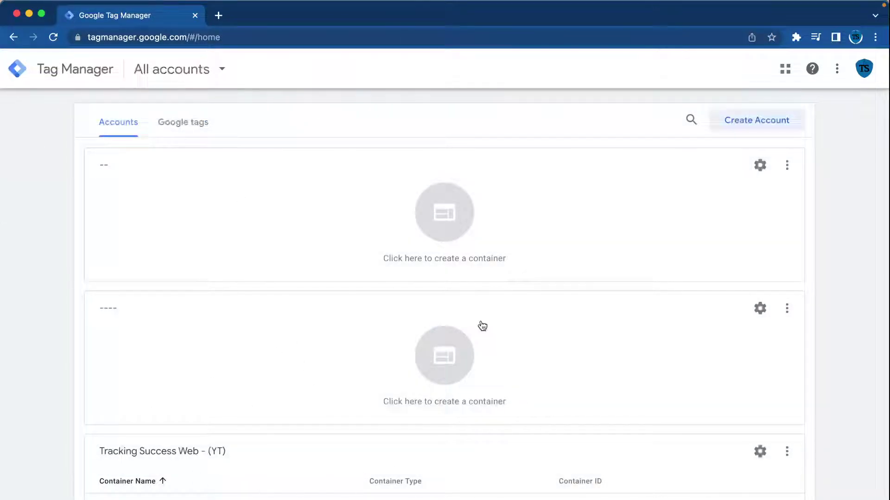
{"action": "left_click", "coordinate": [759, 309]}
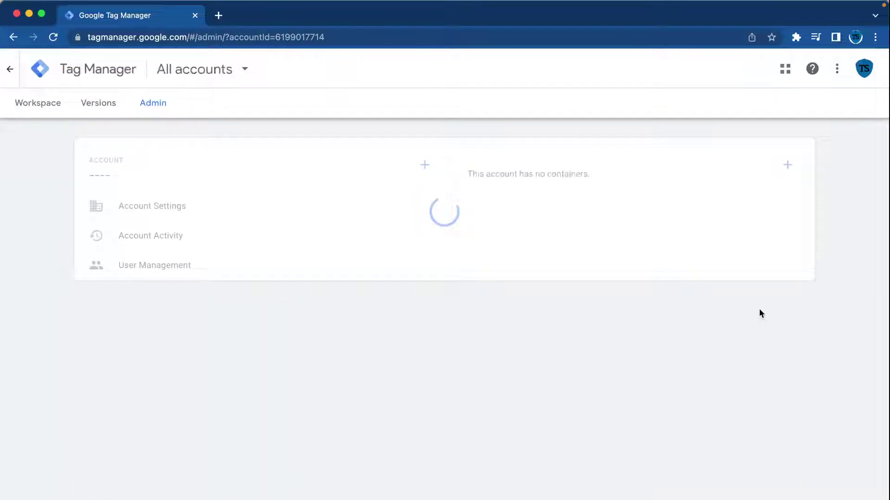
Choose Delete from the '----' account's settings menu
{"action": "left_click", "coordinate": [139, 205]}
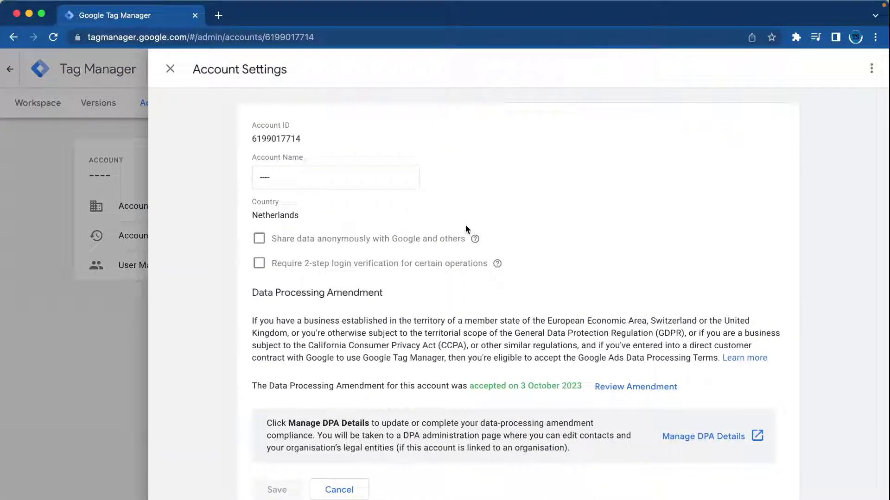
{"action": "left_click", "coordinate": [871, 70]}
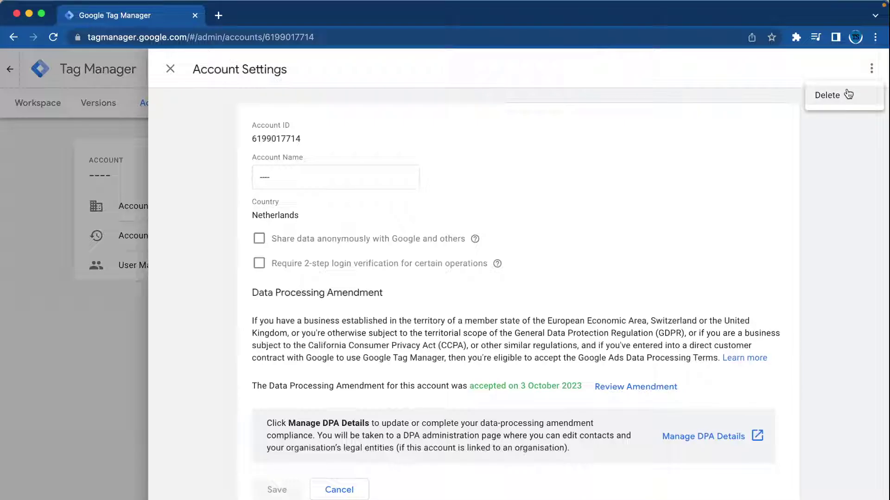
{"action": "left_click", "coordinate": [833, 98]}
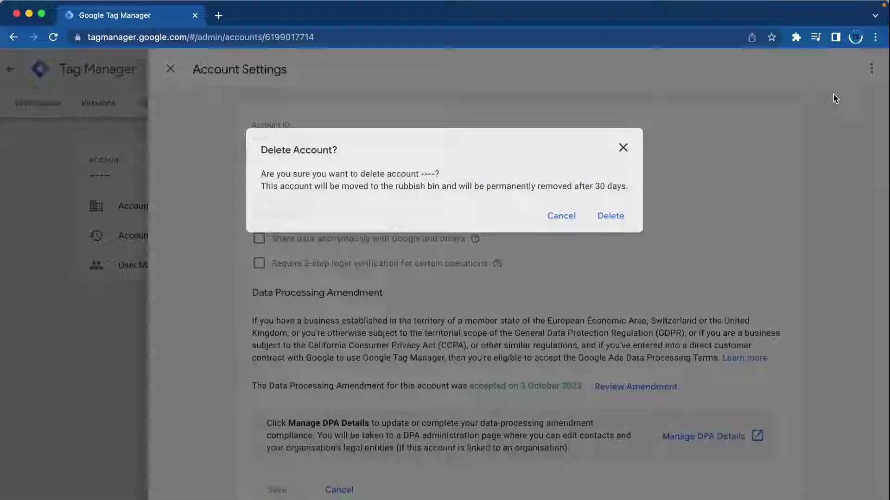
Confirm deletion of the '----' account in the Delete Account? dialog
{"action": "left_click", "coordinate": [610, 215]}
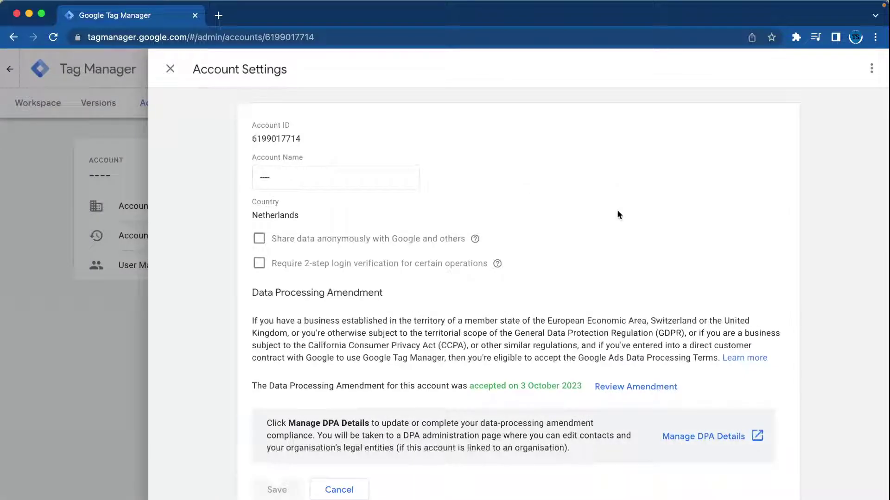